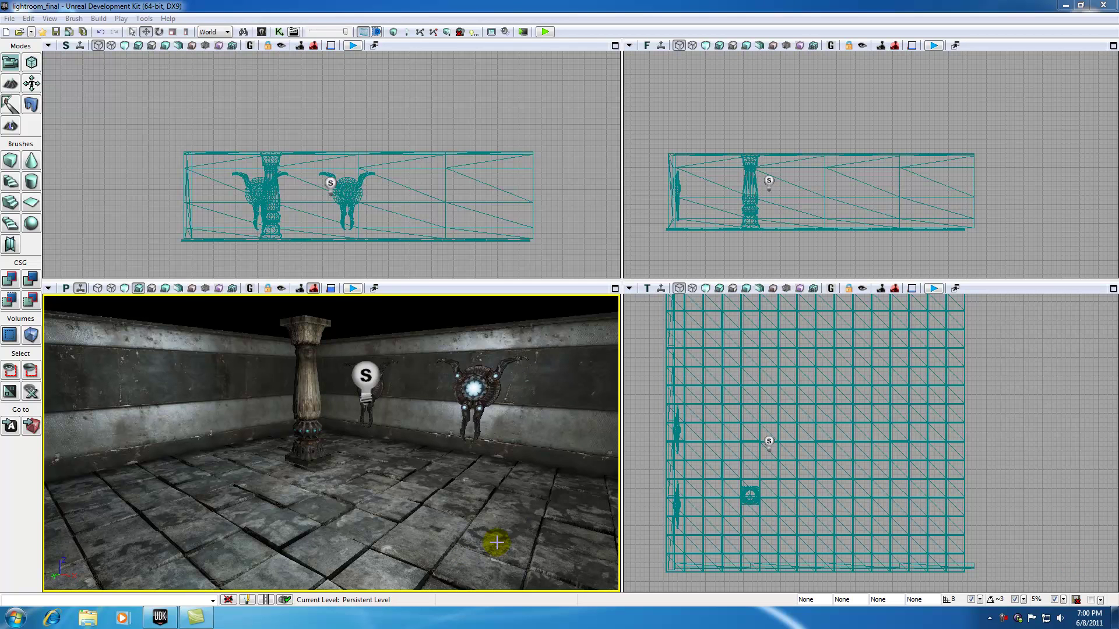
# Turn the view toward the pillar, then select the PointLight and nudge it left along X
pyautogui.moveTo(431, 452); pyautogui.dragTo(448, 473)
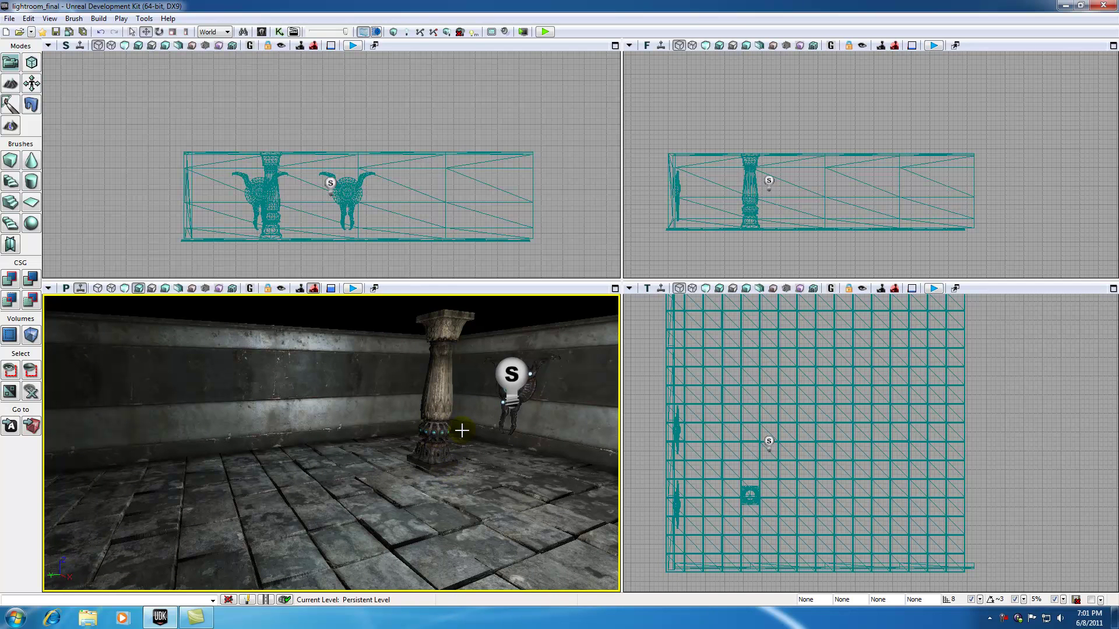
pyautogui.click(508, 378)
pyautogui.moveTo(559, 385); pyautogui.dragTo(546, 385)
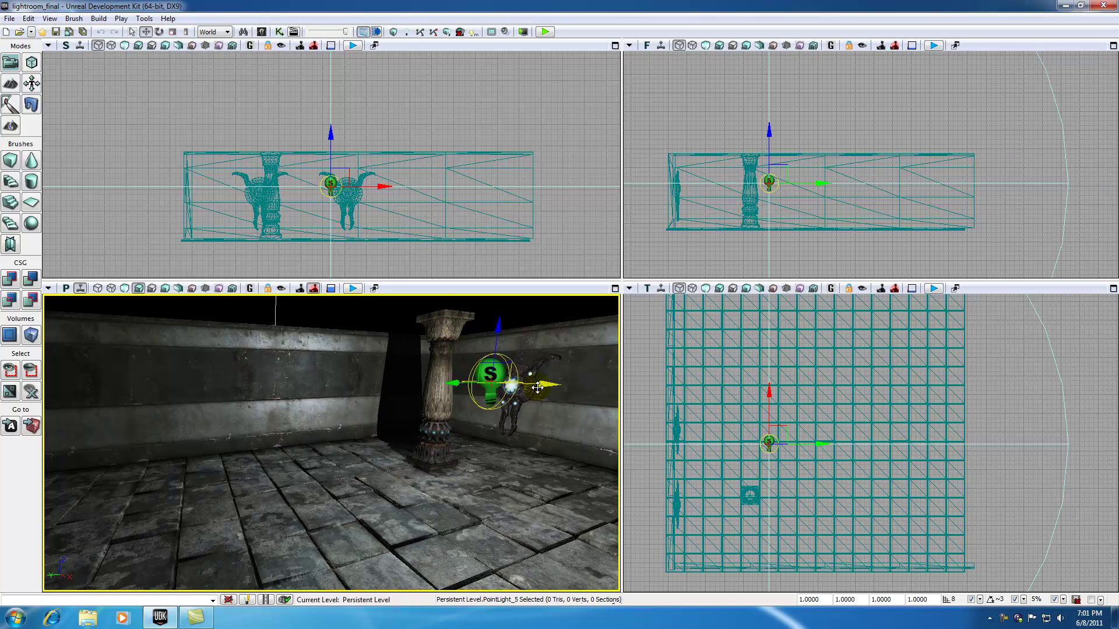
pyautogui.click(323, 317)
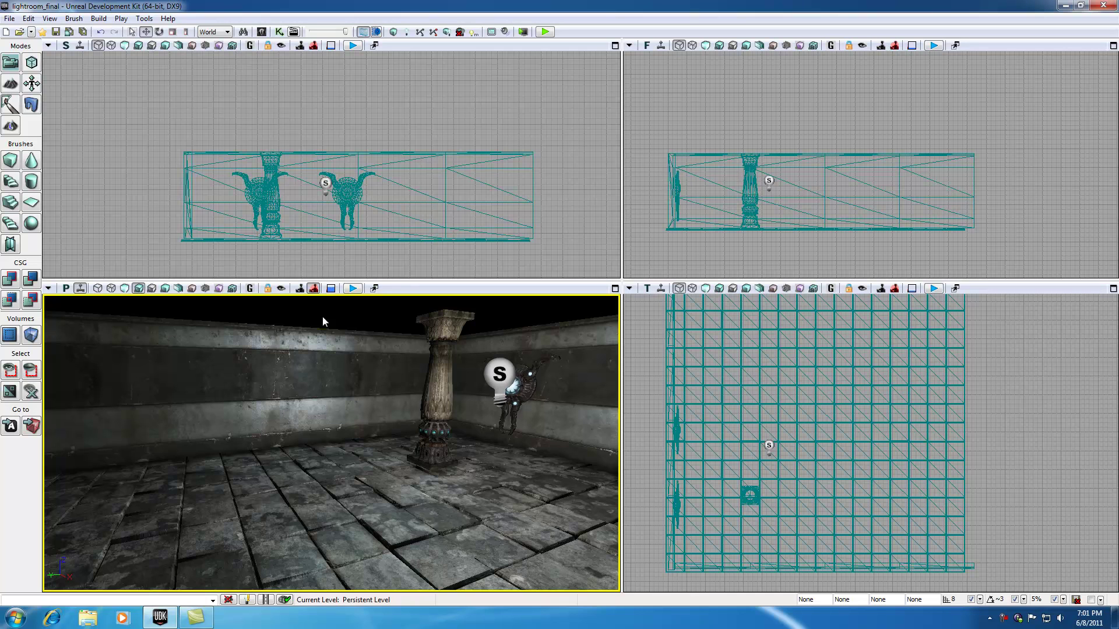
pyautogui.click(422, 259)
pyautogui.click(495, 379)
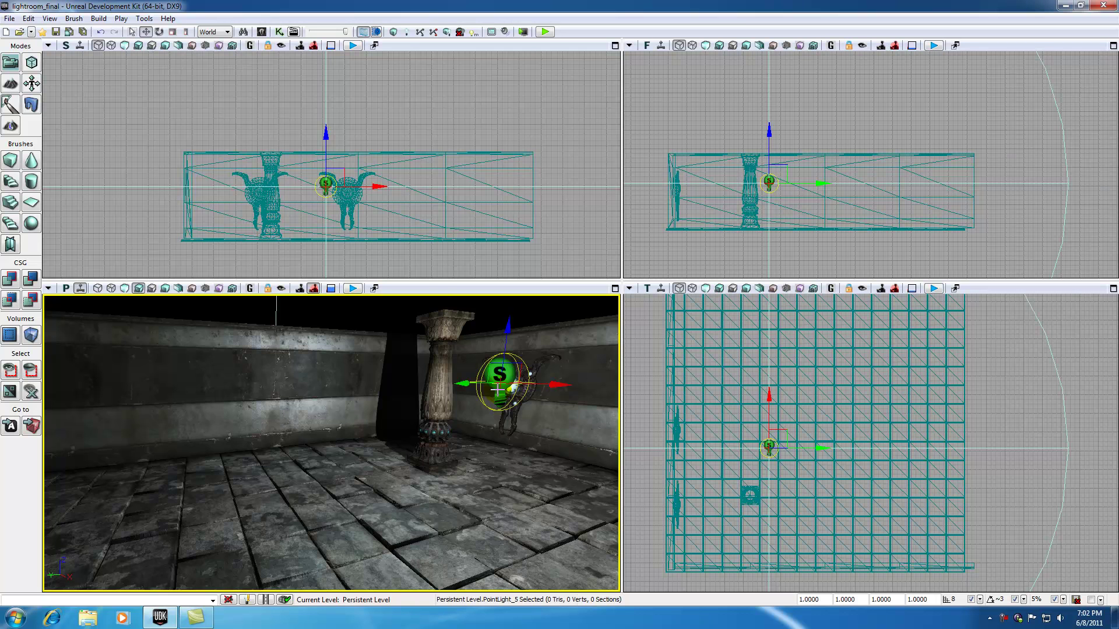
# Pull the perspective camera back to frame the pillar, PointLight_5 and both glowing wall ornaments
pyautogui.moveTo(497, 388); pyautogui.dragTo(532, 371)
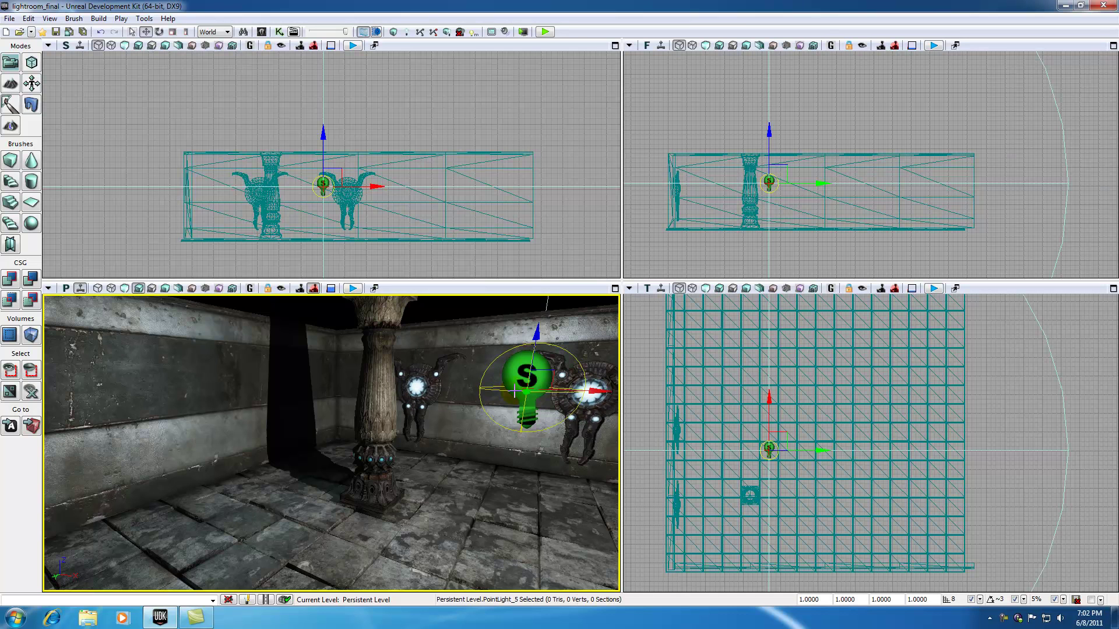
pyautogui.moveTo(473, 452); pyautogui.dragTo(457, 468)
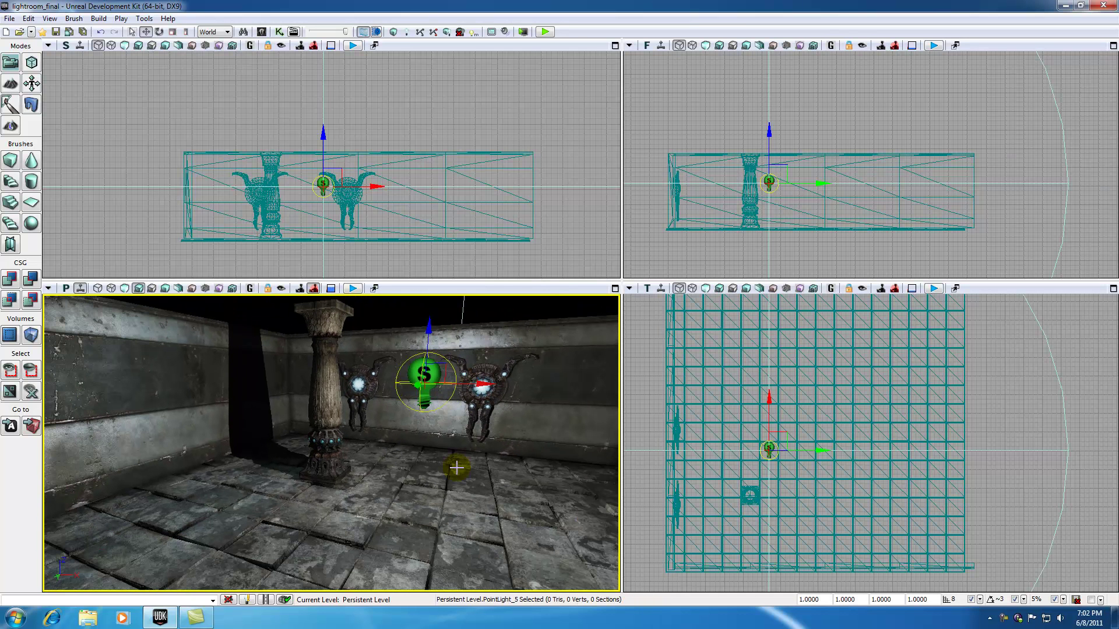
pyautogui.click(262, 32)
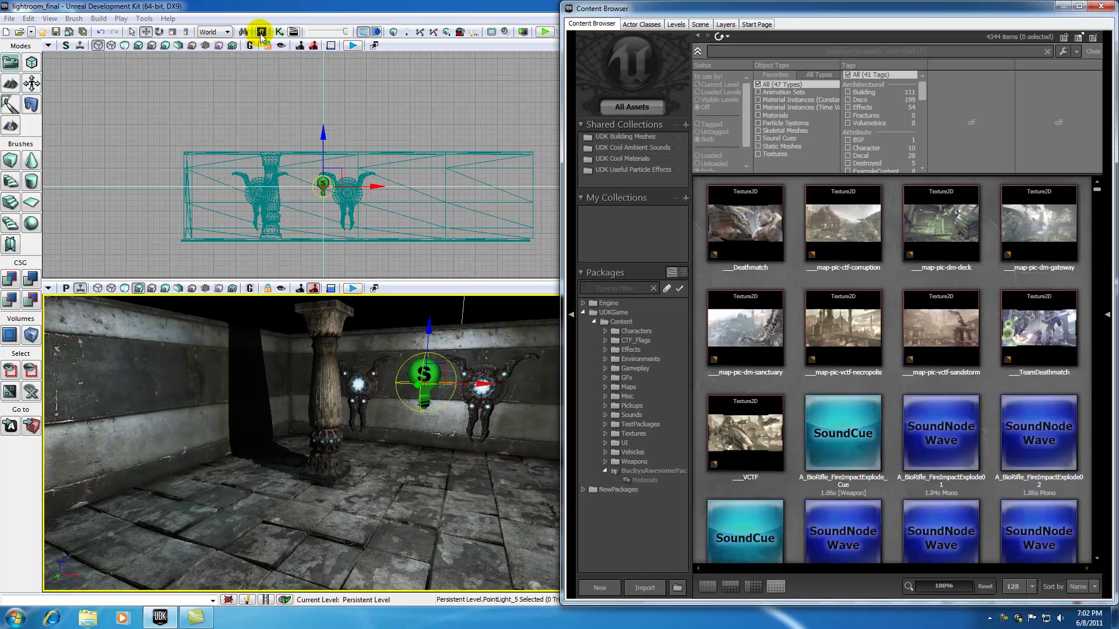
pyautogui.click(722, 51)
pyautogui.write('light')
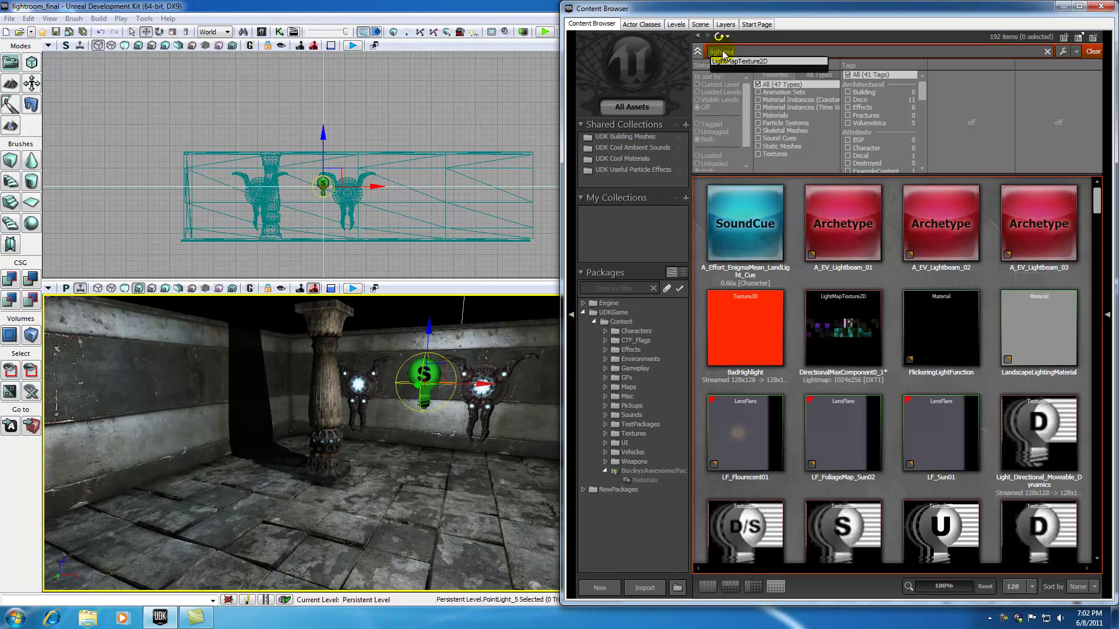
pyautogui.write('ma')
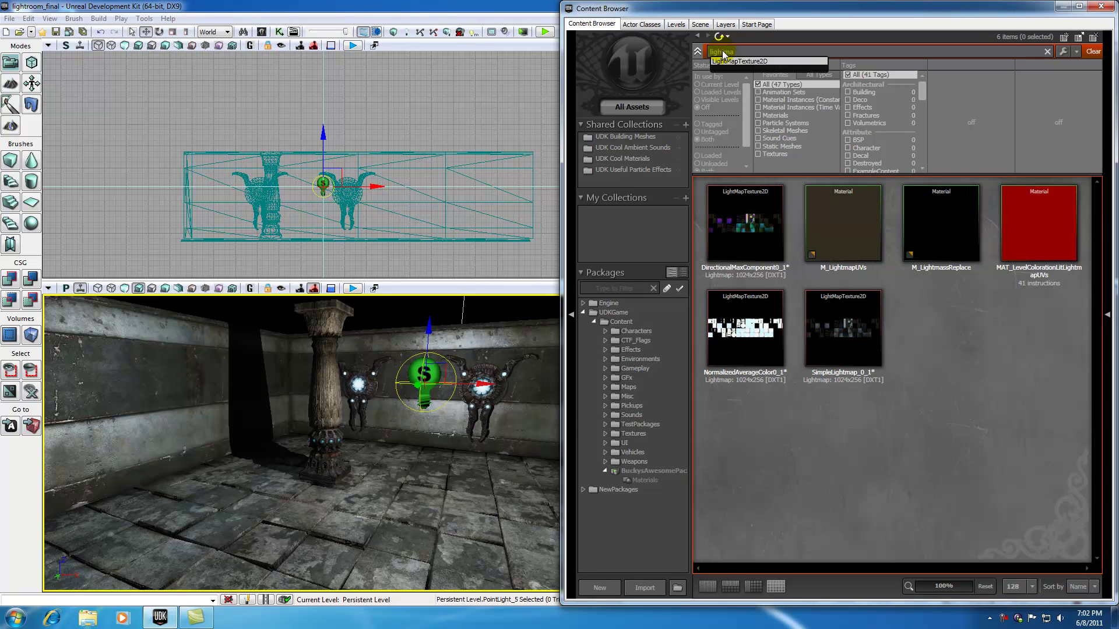
pyautogui.click(760, 154)
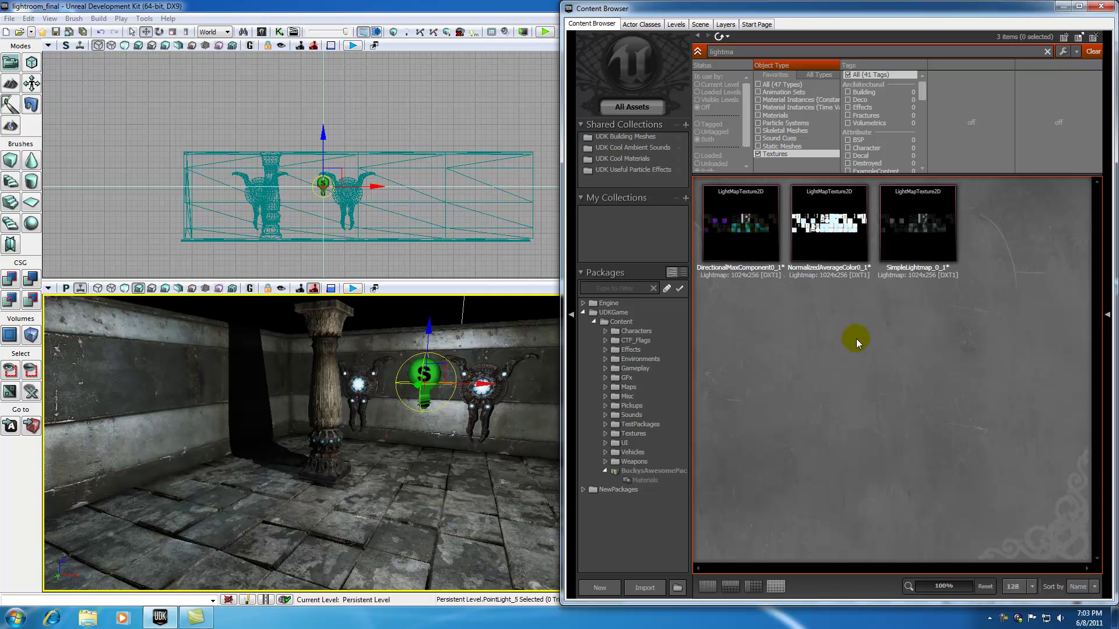
pyautogui.click(758, 233)
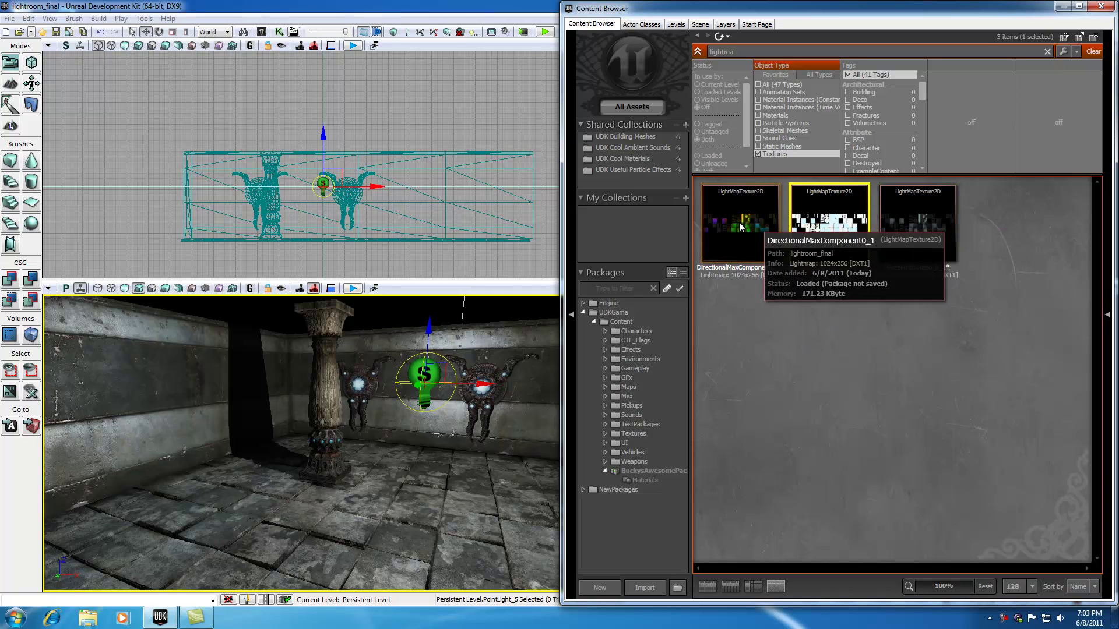
pyautogui.click(918, 227)
pyautogui.click(404, 422)
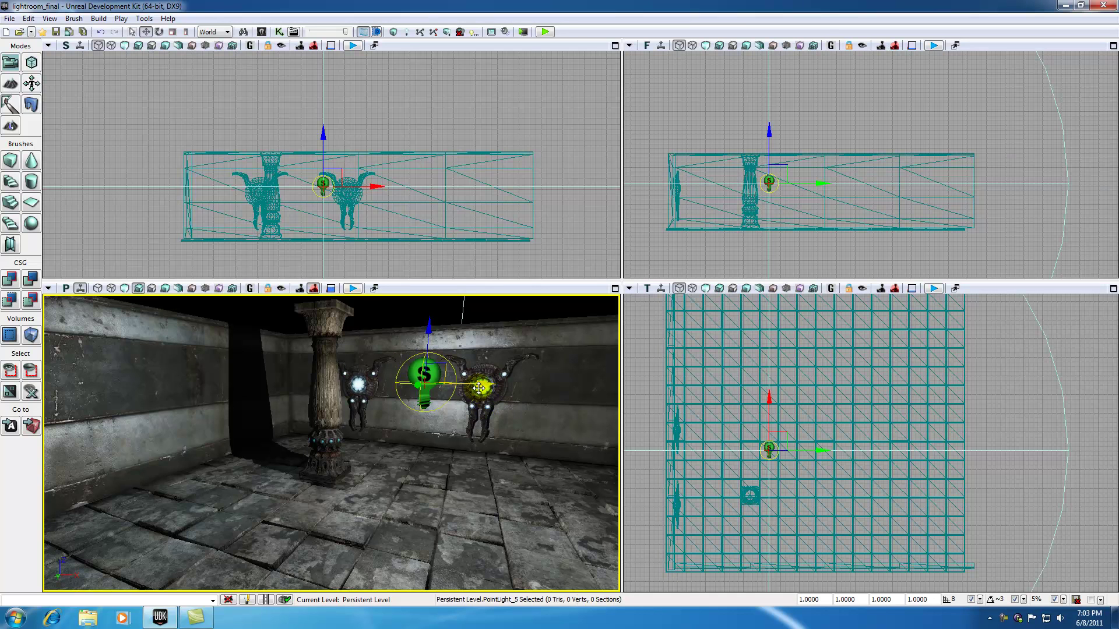
# Slide PointLight_5 right and back along its X axis to watch the lighting change
pyautogui.moveTo(480, 386)
pyautogui.mouseDown()
pyautogui.moveTo(553, 385)
pyautogui.moveTo(428, 381)
pyautogui.moveTo(627, 389)
pyautogui.moveTo(431, 388)
pyautogui.moveTo(589, 407)
pyautogui.moveTo(466, 393)
pyautogui.moveTo(543, 395)
pyautogui.moveTo(471, 391)
pyautogui.moveTo(488, 395)
pyautogui.mouseUp()
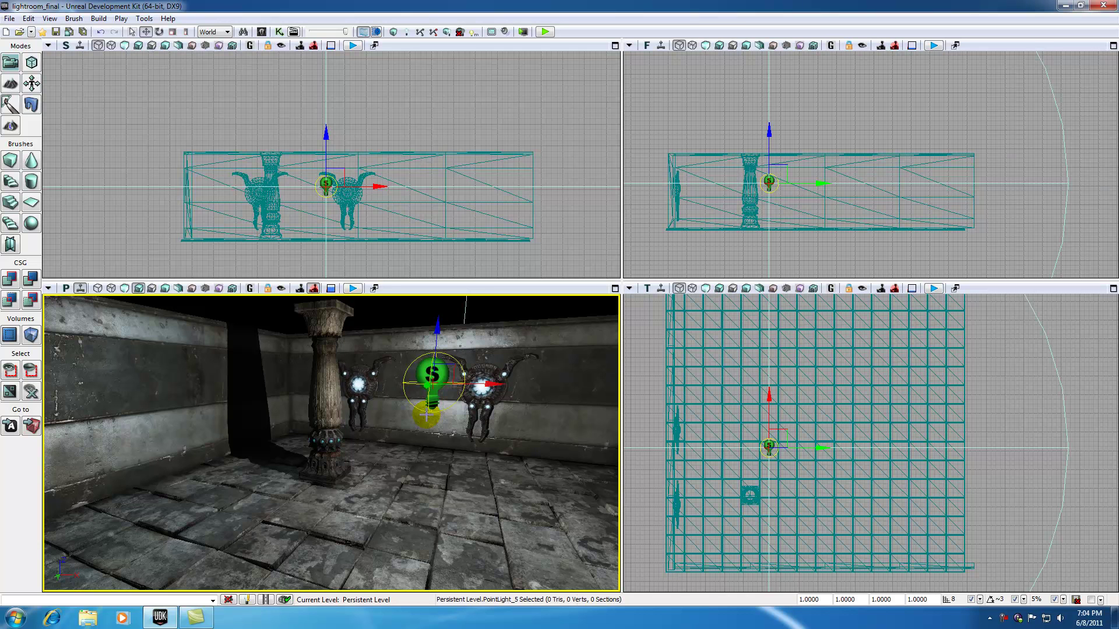
# Move PointLight_5 right along X until it sits over the right wall ornament
pyautogui.moveTo(493, 385); pyautogui.dragTo(551, 390)
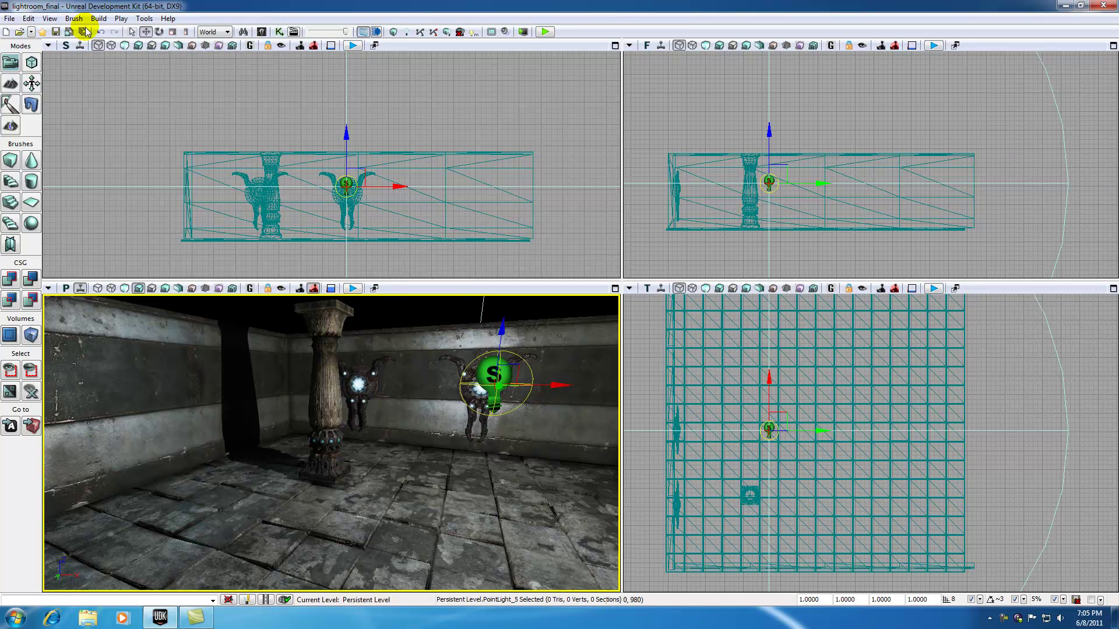
# Open the Actor Classes browser and expand Lights with its DirectionalLights, PointLights, SkyLights and SpotLights groups
pyautogui.click(50, 19)
pyautogui.moveTo(82, 32)
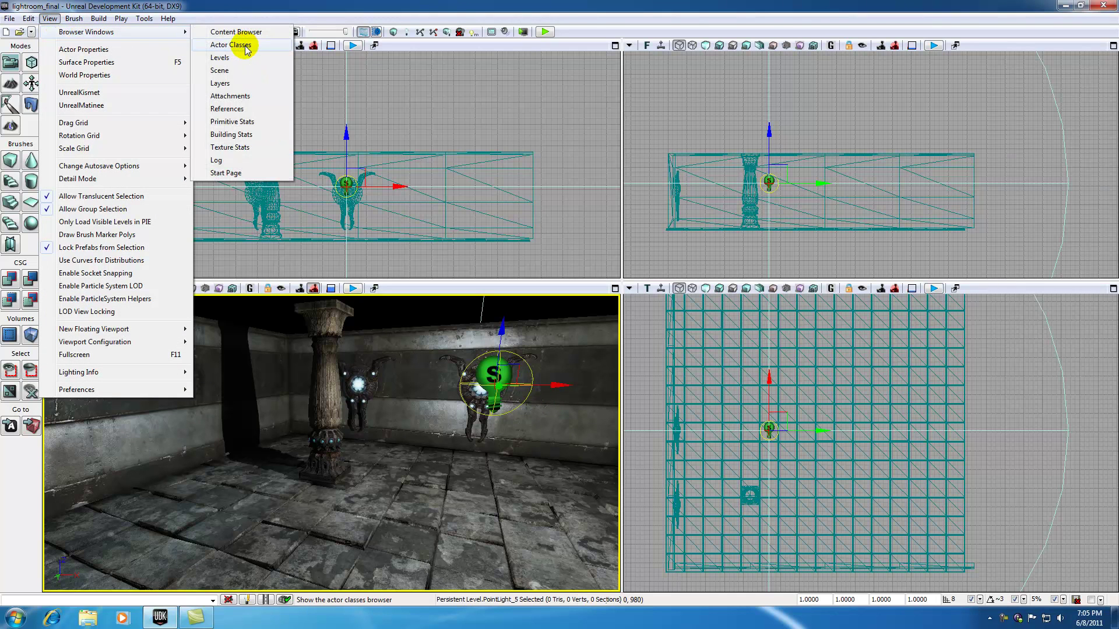
pyautogui.click(245, 46)
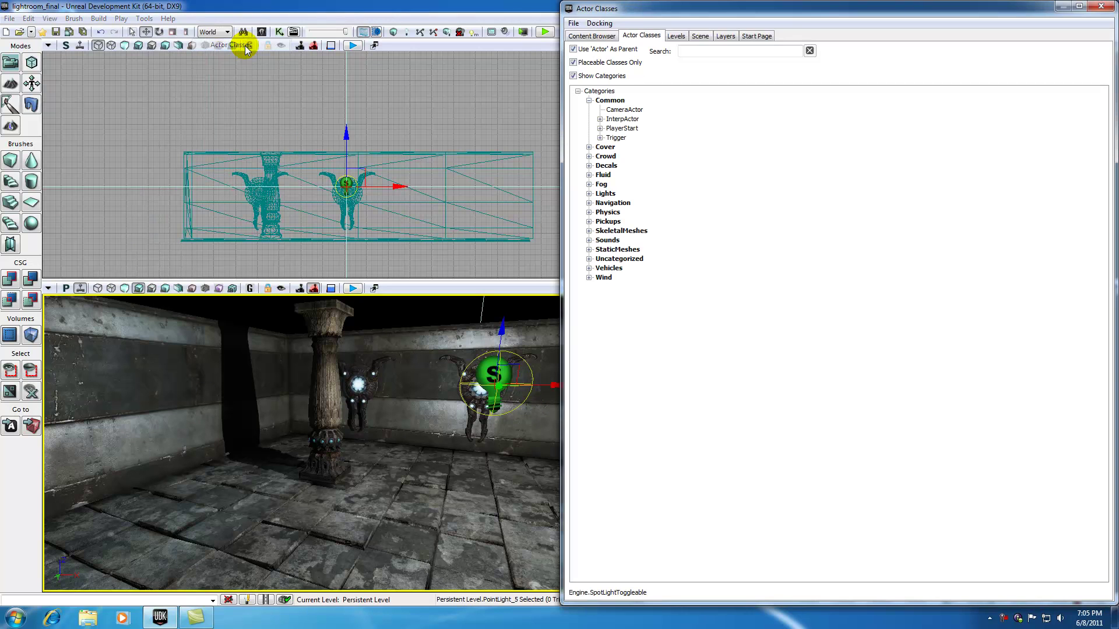
pyautogui.click(589, 194)
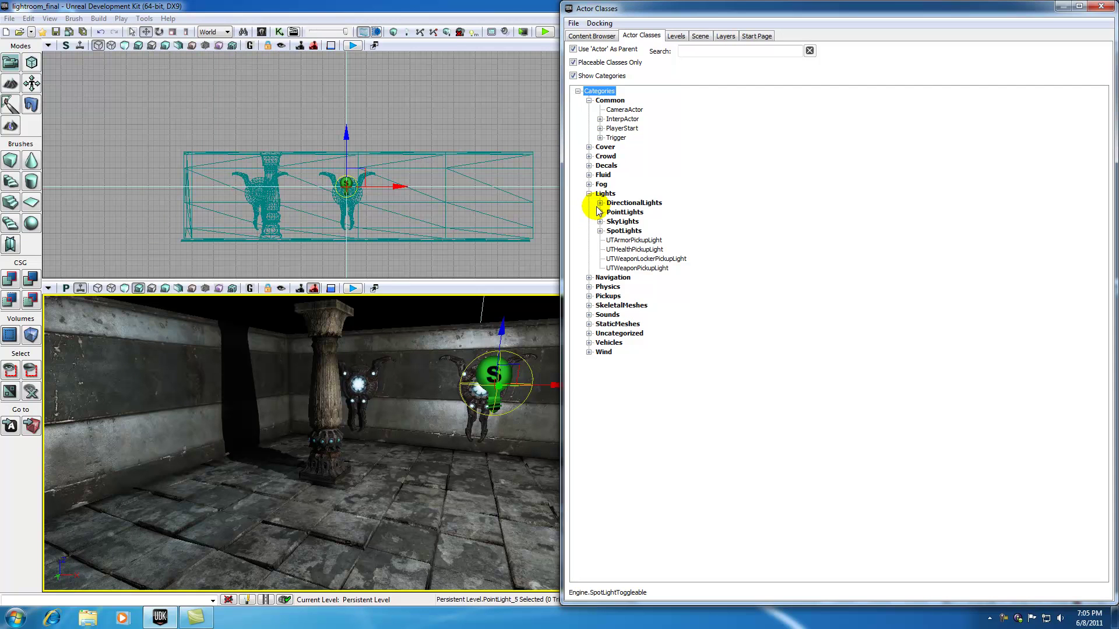
pyautogui.click(599, 202)
pyautogui.click(599, 250)
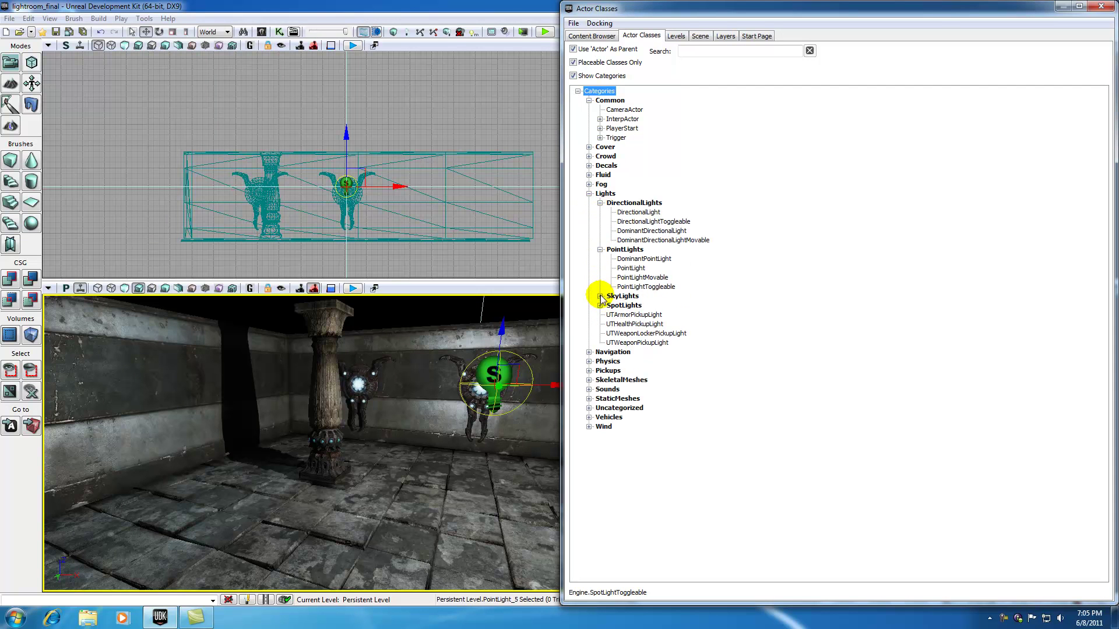
pyautogui.click(600, 296)
pyautogui.click(599, 324)
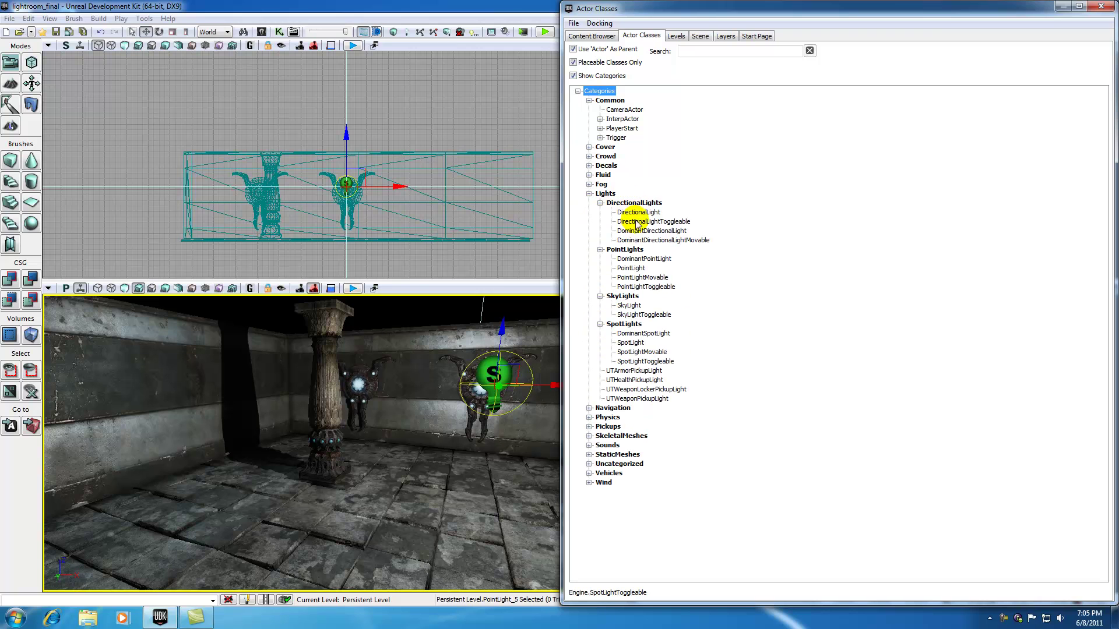
# Select PointLights, then DirectionalLights, PointLights again, and finally SkyLights
pyautogui.click(625, 249)
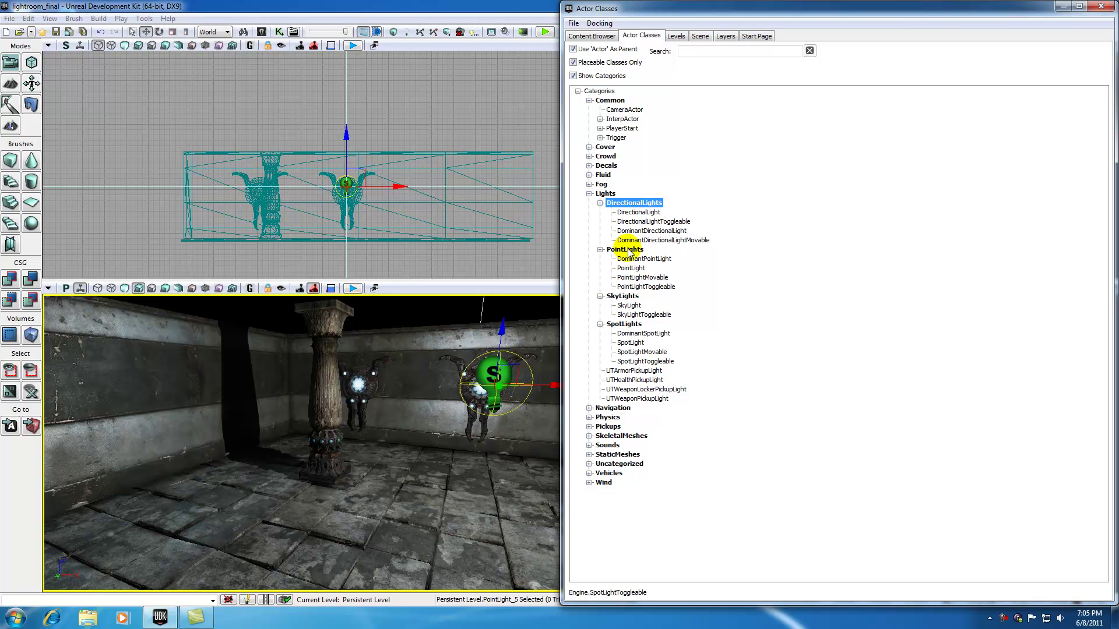
pyautogui.click(638, 203)
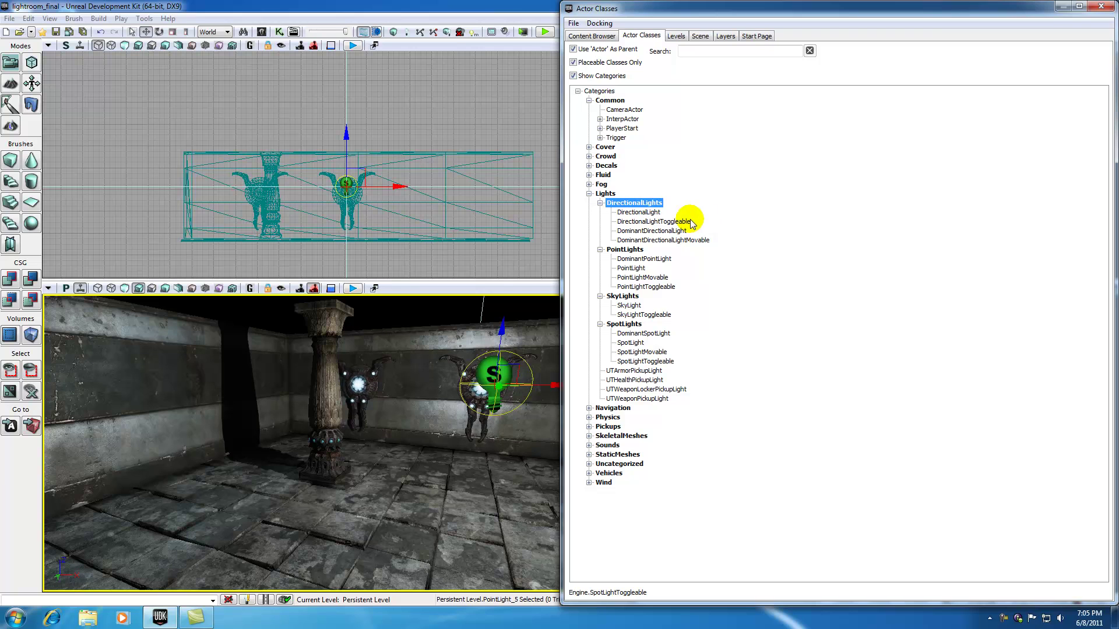
pyautogui.click(624, 249)
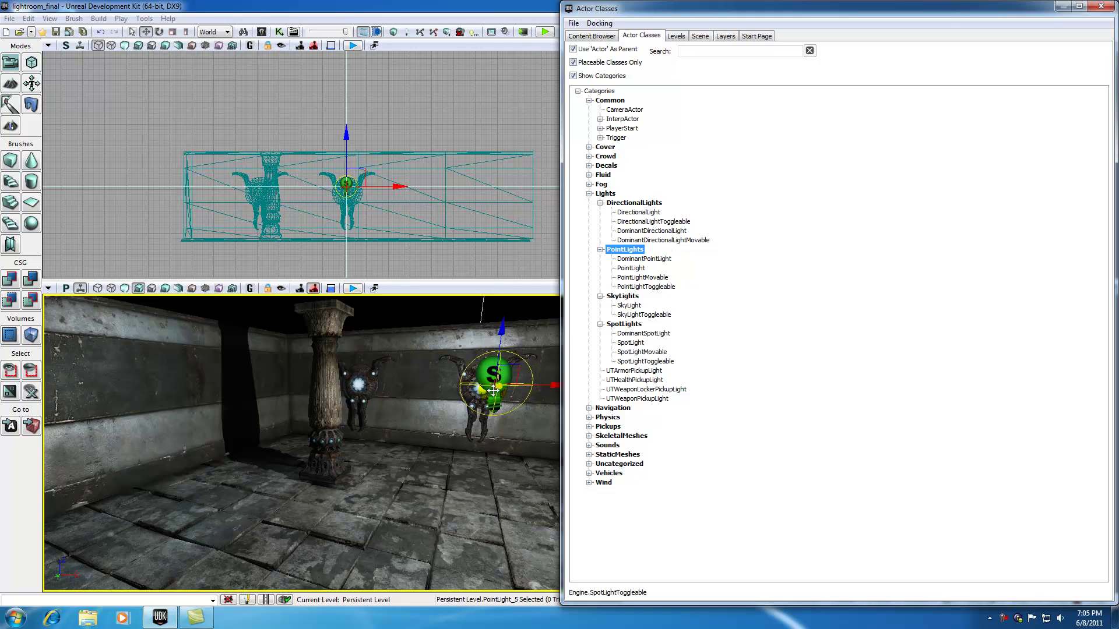
pyautogui.click(627, 298)
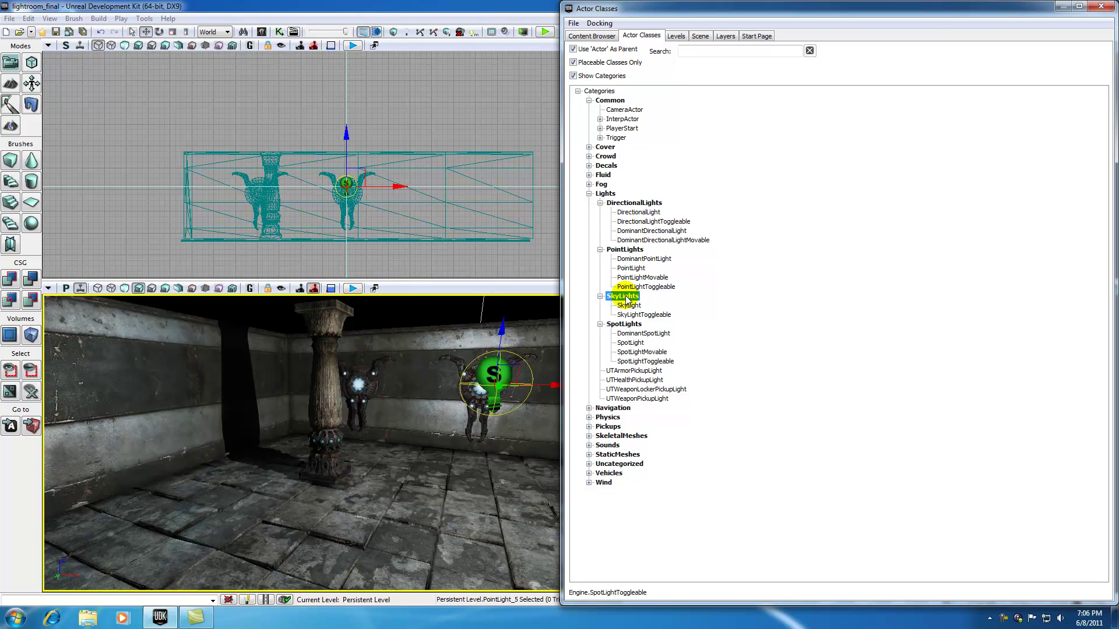
# Select the SpotLights category listing SpotLight, SpotLightMovable and SpotLightToggleable
pyautogui.click(622, 324)
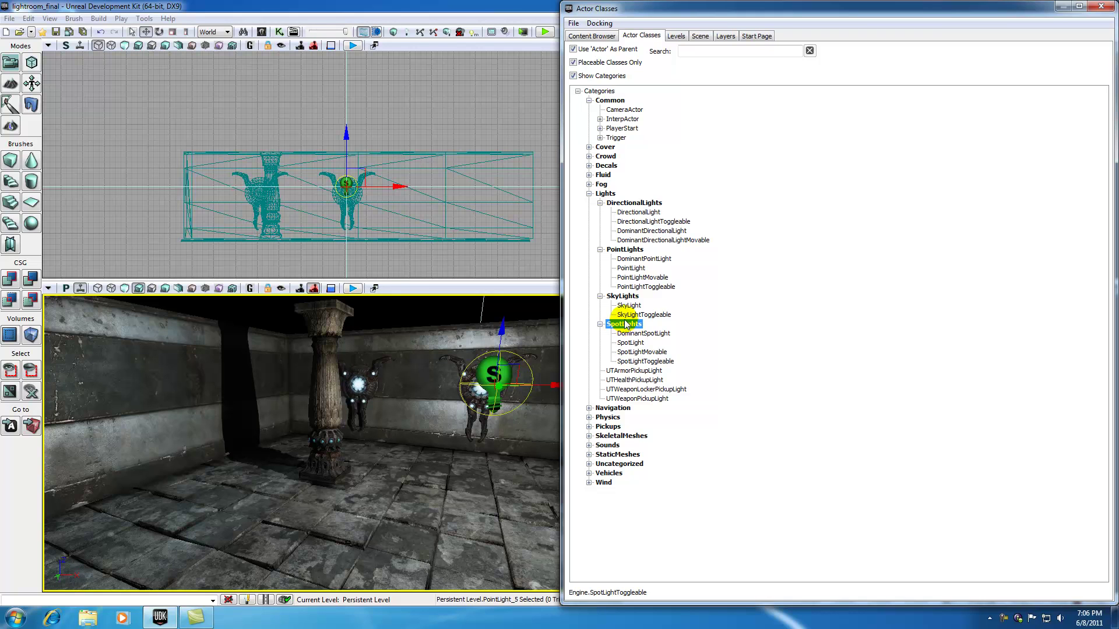
# Select each light category, then DirectionalLight, DirectionalLightToggleable and DominantDirectionalLightMovable
pyautogui.click(634, 204)
pyautogui.click(624, 250)
pyautogui.click(622, 297)
pyautogui.click(622, 324)
pyautogui.click(637, 213)
pyautogui.click(641, 222)
pyautogui.click(653, 240)
pyautogui.click(638, 213)
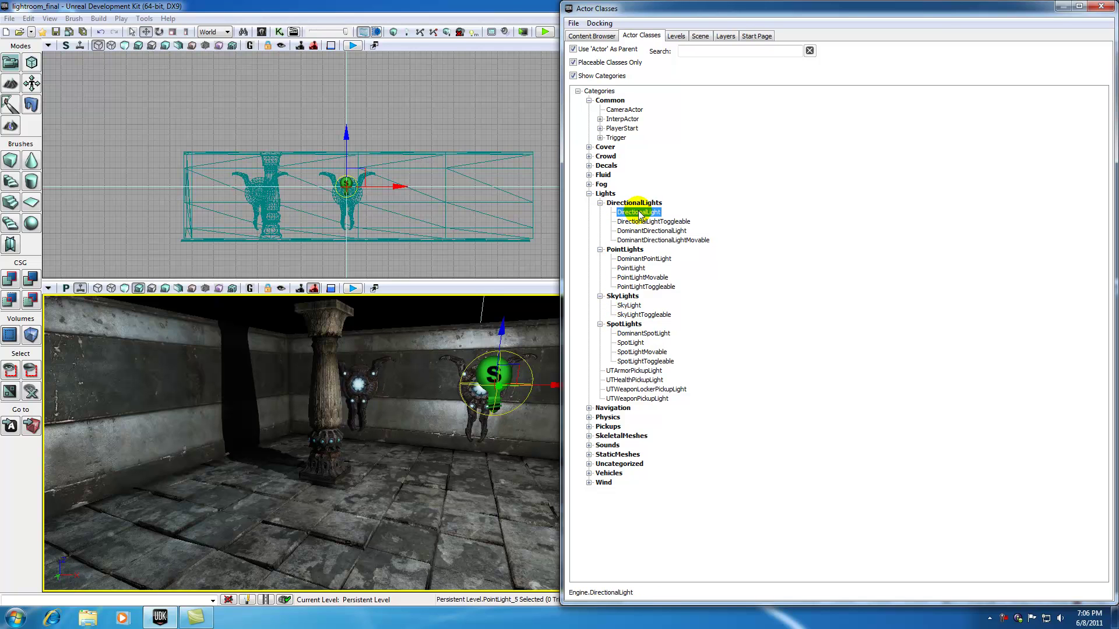
# Select SkyLight, the directional classes, PointLightToggleable, PointLightMovable, SpotLightToggleable and SpotLightMovable
pyautogui.click(629, 307)
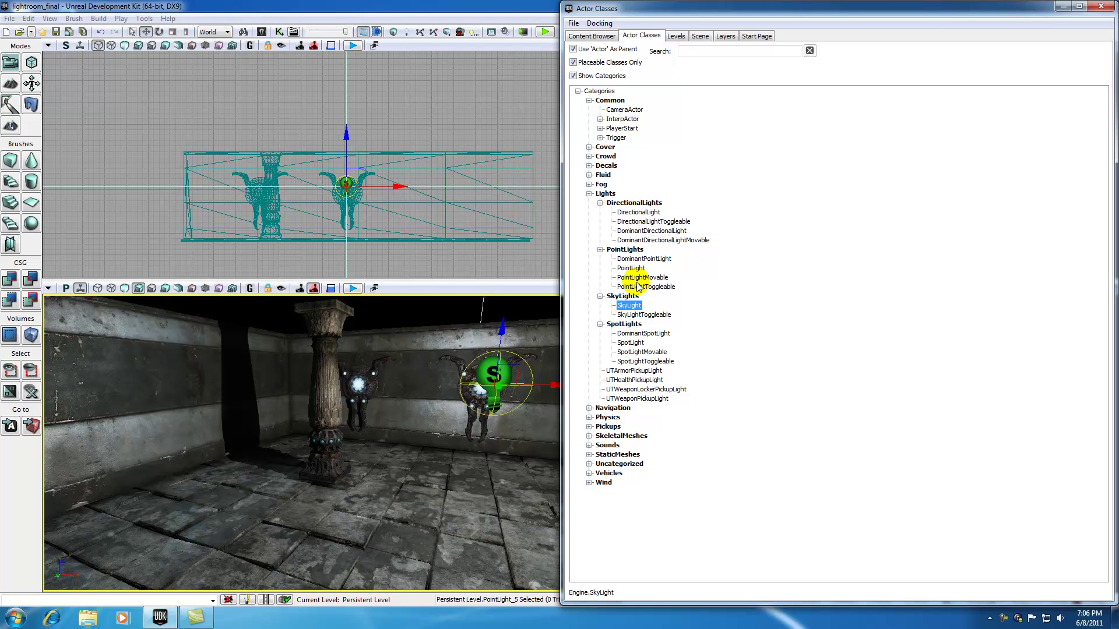
pyautogui.click(640, 214)
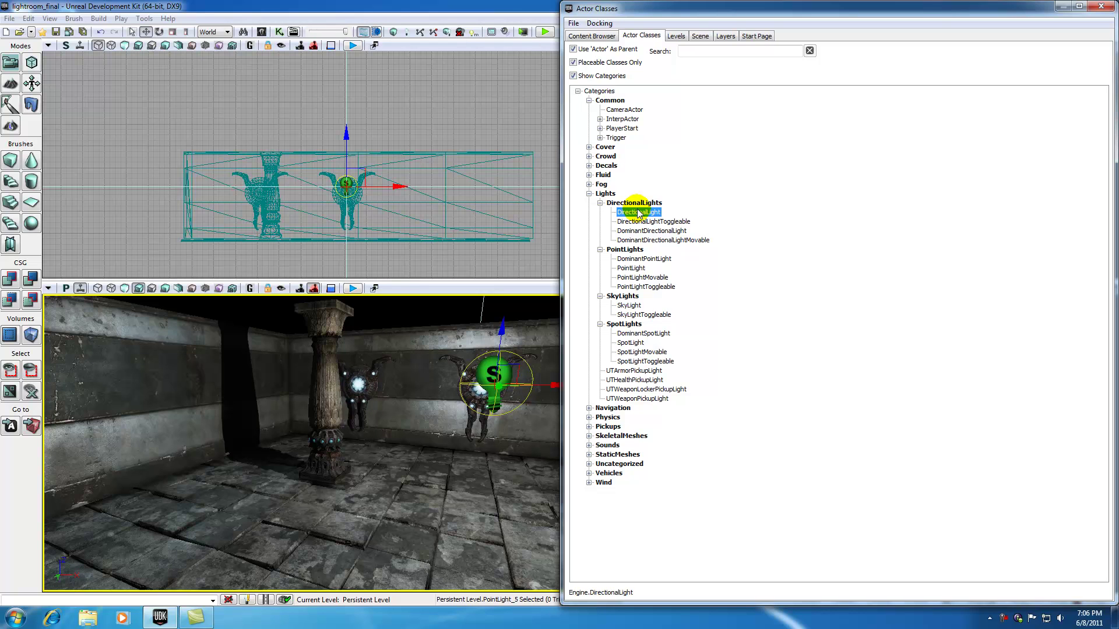
pyautogui.click(670, 222)
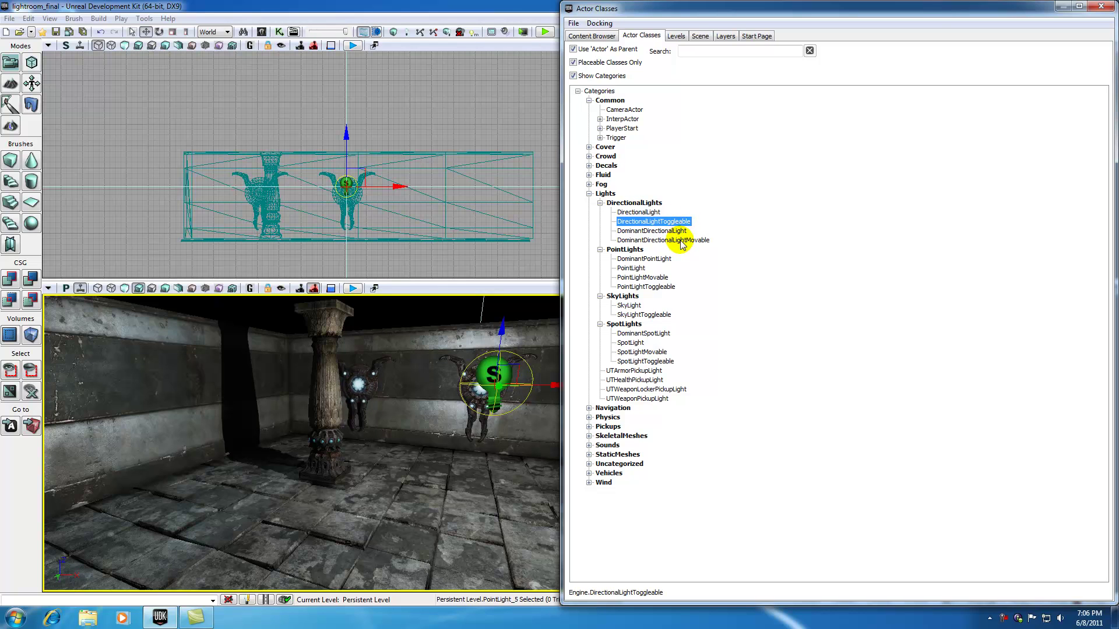
pyautogui.click(682, 240)
pyautogui.click(665, 287)
pyautogui.click(663, 278)
pyautogui.click(649, 361)
pyautogui.click(652, 351)
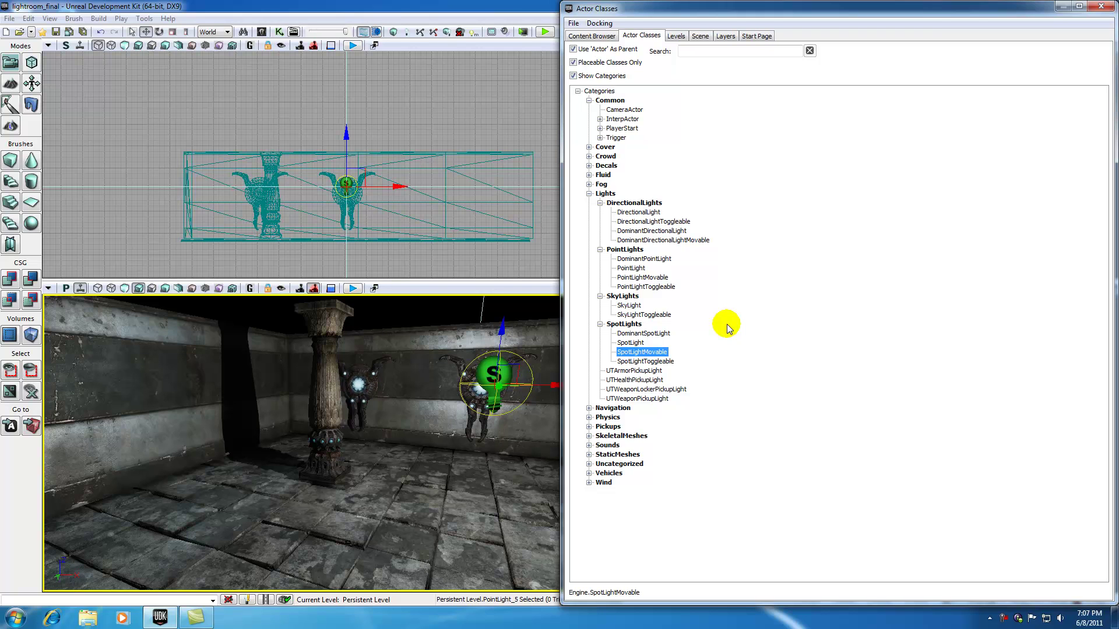
# Revisit SpotLightToggleable, SpotLightMovable, SkyLight and DominantDirectionalLightMovable, ending on PointLightMovable
pyautogui.click(638, 362)
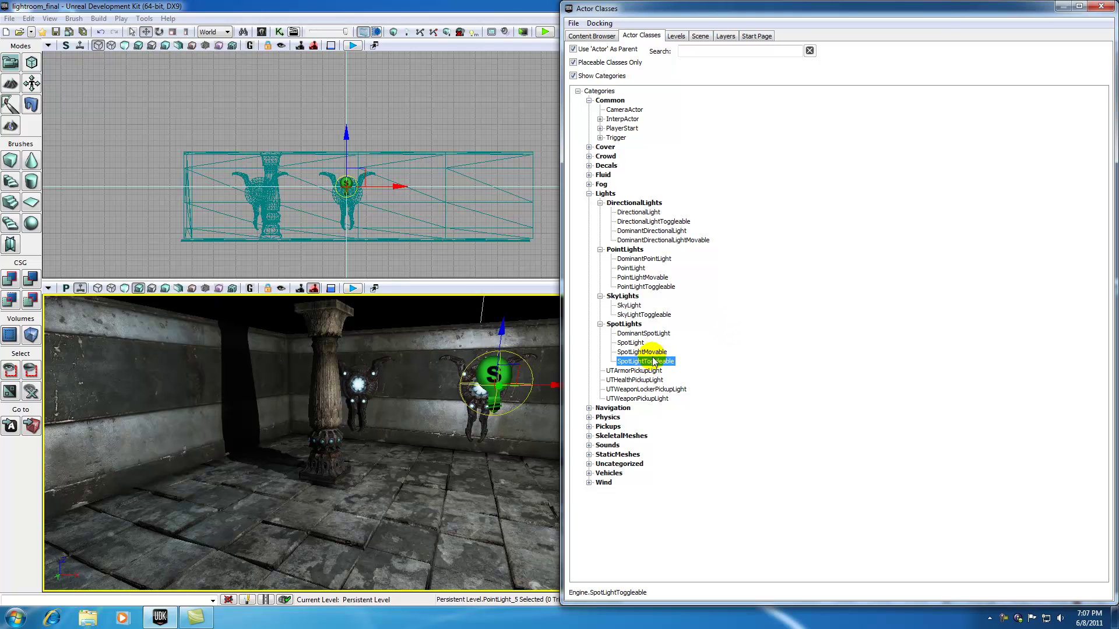
pyautogui.click(652, 353)
pyautogui.click(651, 278)
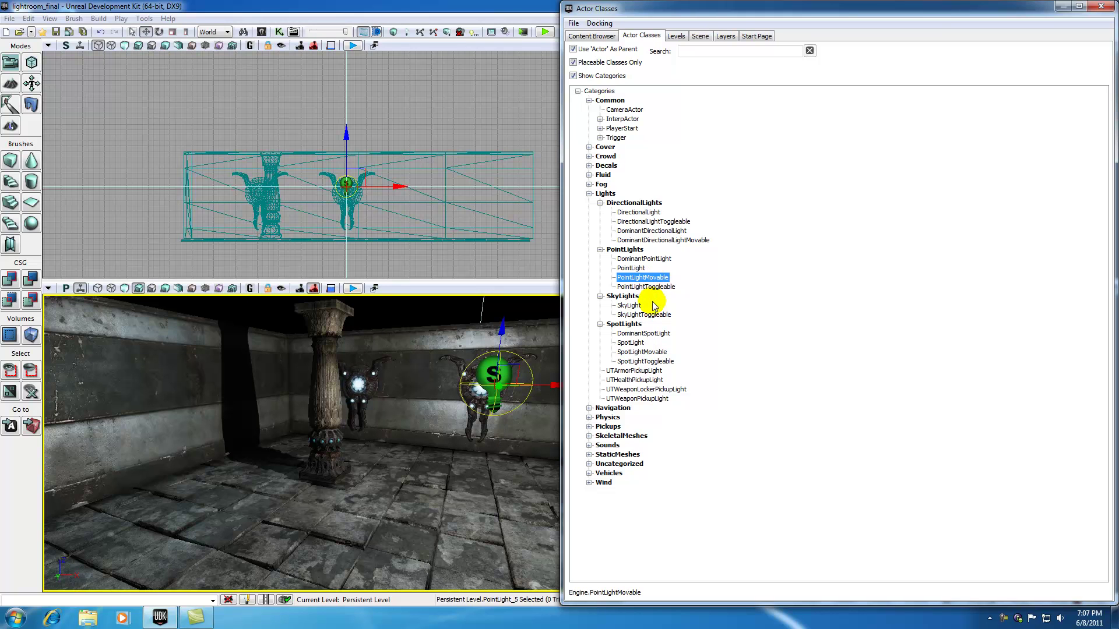
pyautogui.click(629, 305)
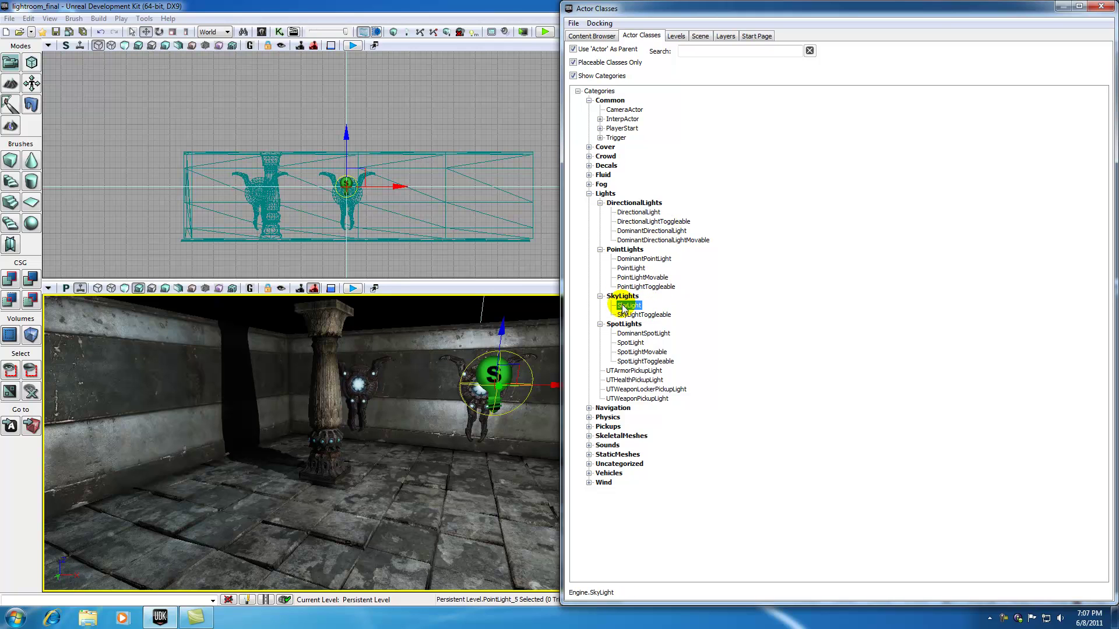
pyautogui.click(670, 240)
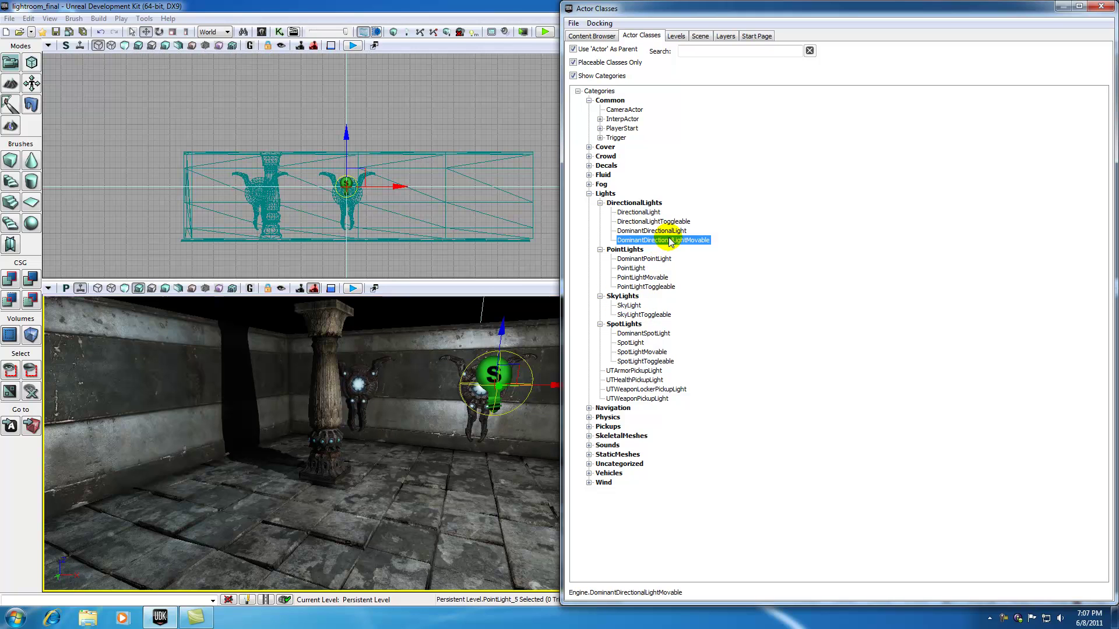
pyautogui.click(659, 279)
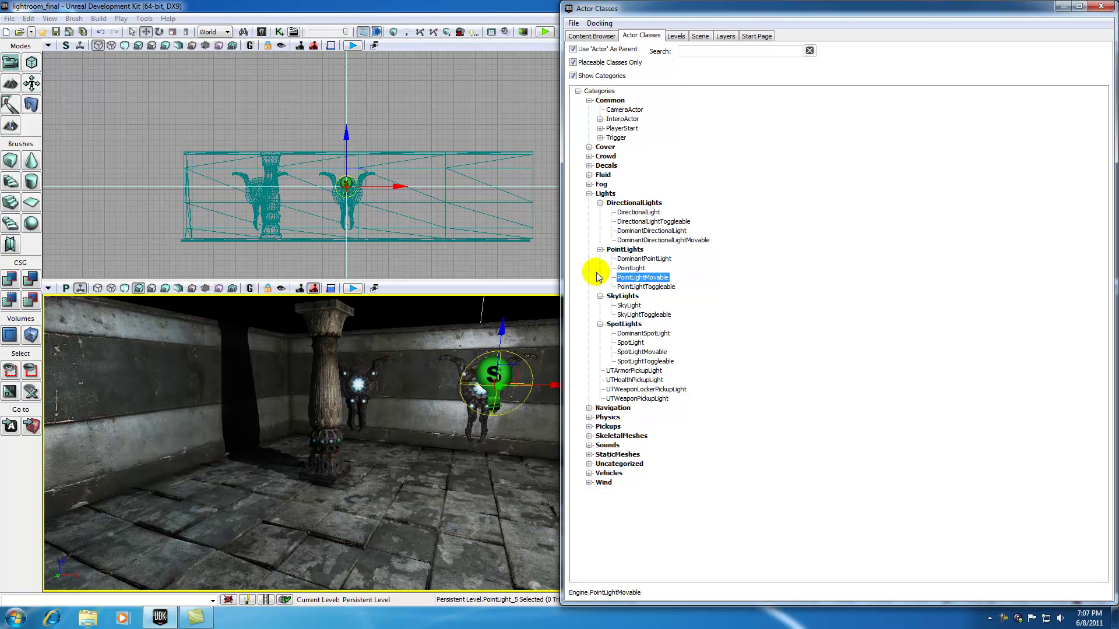
# Collapse the DirectionalLights, PointLights, SkyLights and SpotLights groups
pyautogui.click(601, 203)
pyautogui.click(601, 212)
pyautogui.click(600, 222)
pyautogui.click(600, 231)
# Select UTArmorPickupLight and step up and down through the pickup light classes with the arrow keys
pyautogui.click(629, 242)
pyautogui.press('Down')
pyautogui.press('Down')
pyautogui.press('Down')
pyautogui.press('Up')
pyautogui.press('Up')
pyautogui.press('Up')
pyautogui.press('Down')
pyautogui.press('Down')
pyautogui.press('Down')
pyautogui.press('Up')
pyautogui.press('Up')
pyautogui.press('Down')
pyautogui.press('Down')
pyautogui.click(637, 243)
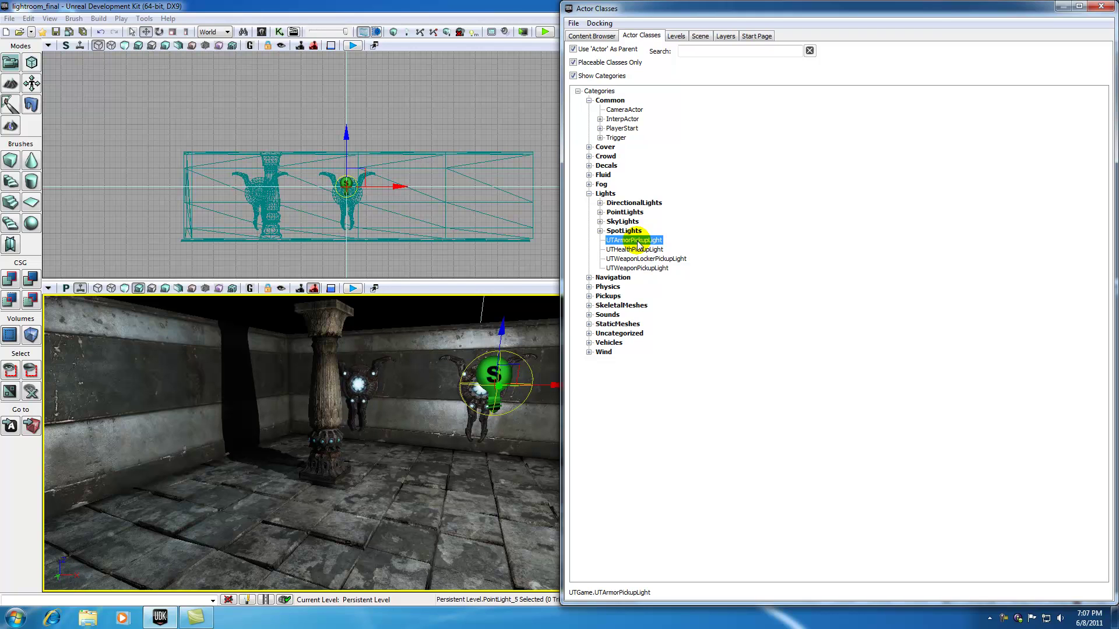
# Select UTHealthPickupLight, UTWeaponLockerPickupLight and UTArmorPickupLight, then work down to UTWeaponPickupLight
pyautogui.click(636, 249)
pyautogui.click(626, 258)
pyautogui.click(635, 241)
pyautogui.click(634, 249)
pyautogui.click(636, 258)
pyautogui.click(637, 269)
# Move back up the pickup classes to UTArmorPickupLight, then down again, ending on UTWeaponPickupLight
pyautogui.click(639, 258)
pyautogui.click(637, 249)
pyautogui.click(639, 241)
pyautogui.click(639, 259)
pyautogui.click(637, 249)
pyautogui.click(641, 240)
pyautogui.click(637, 249)
pyautogui.click(641, 268)
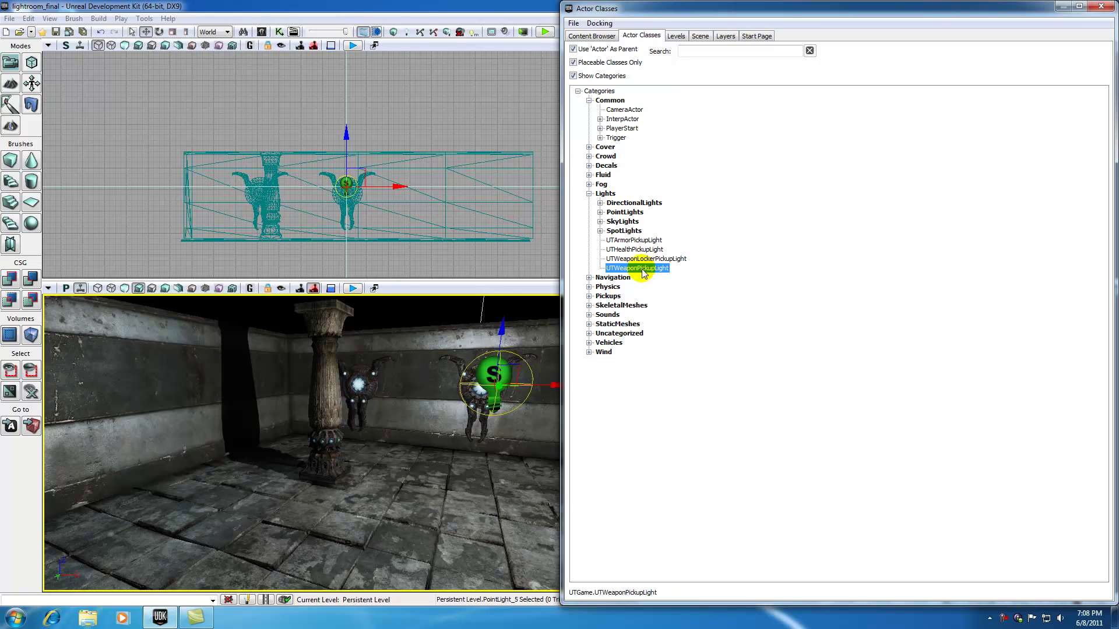
# Re-expand DirectionalLights, PointLights, SkyLights and SpotLights, then close the Actor Classes browser
pyautogui.click(600, 202)
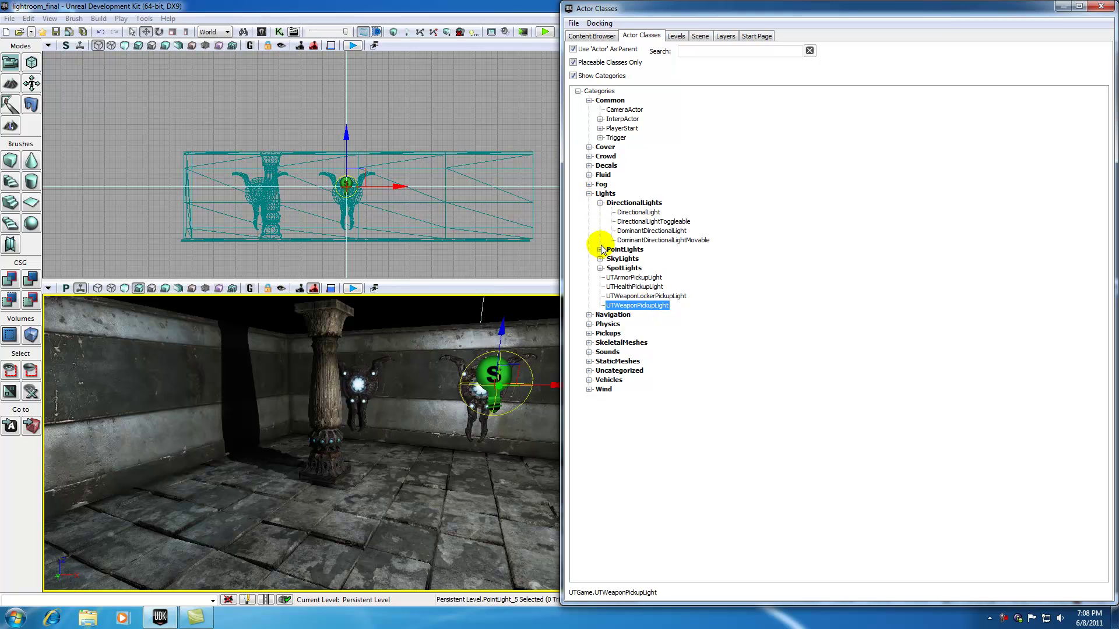
pyautogui.click(600, 249)
pyautogui.click(599, 296)
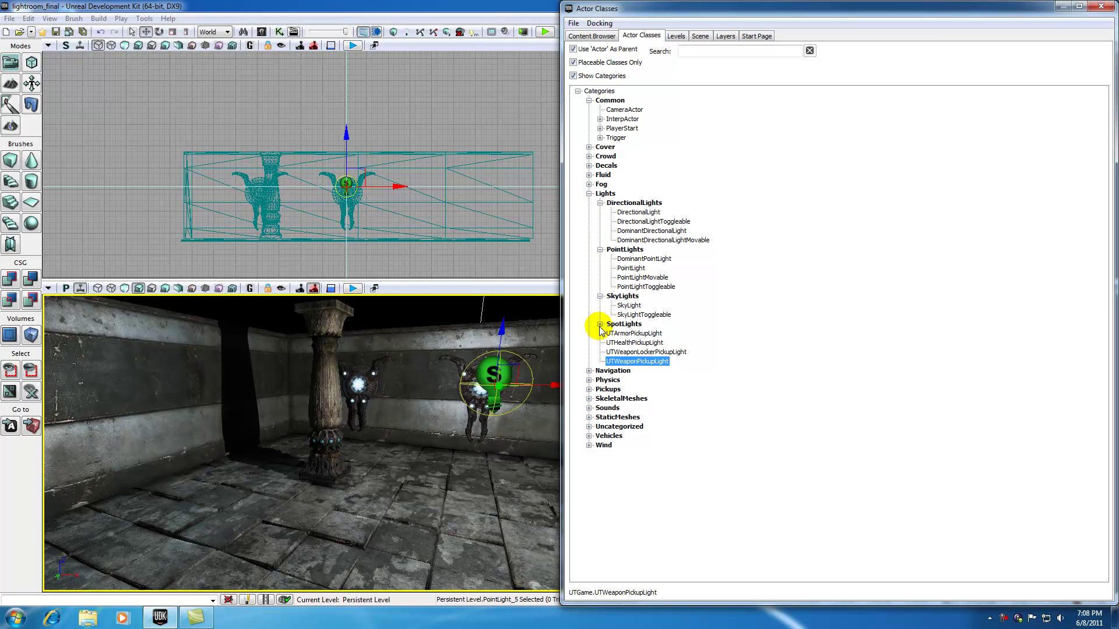
pyautogui.click(599, 324)
pyautogui.click(1101, 6)
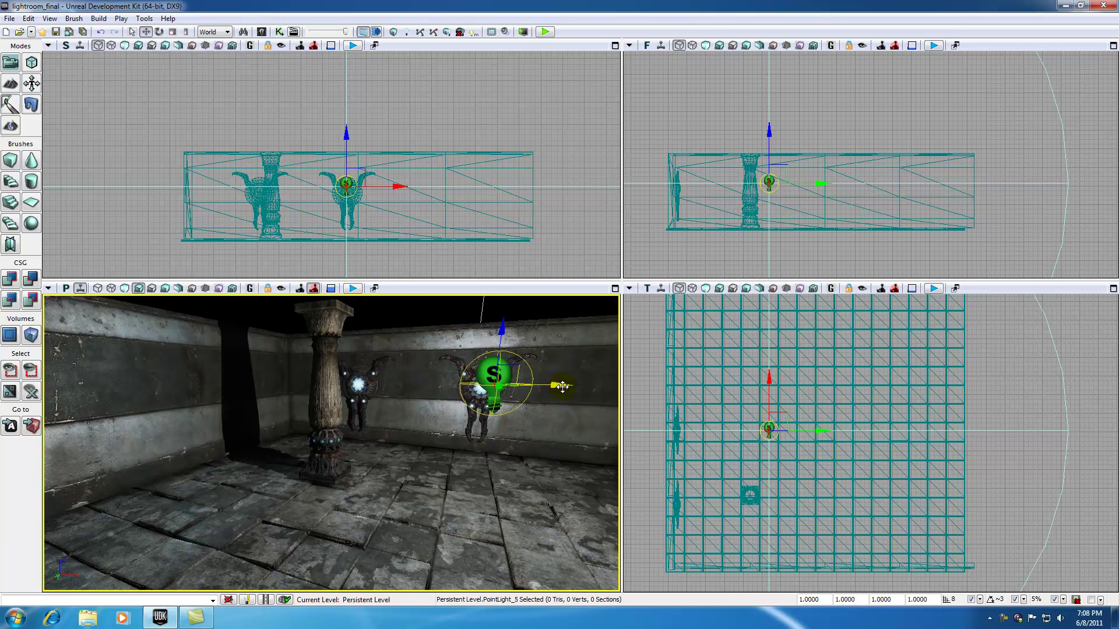
pyautogui.rightClick(1003, 618)
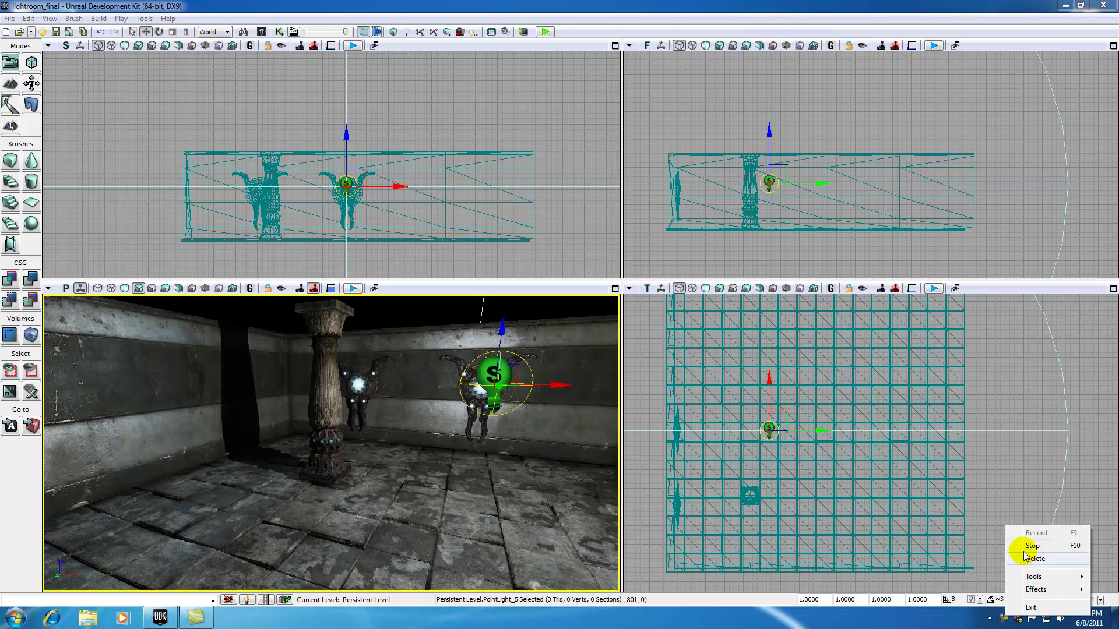